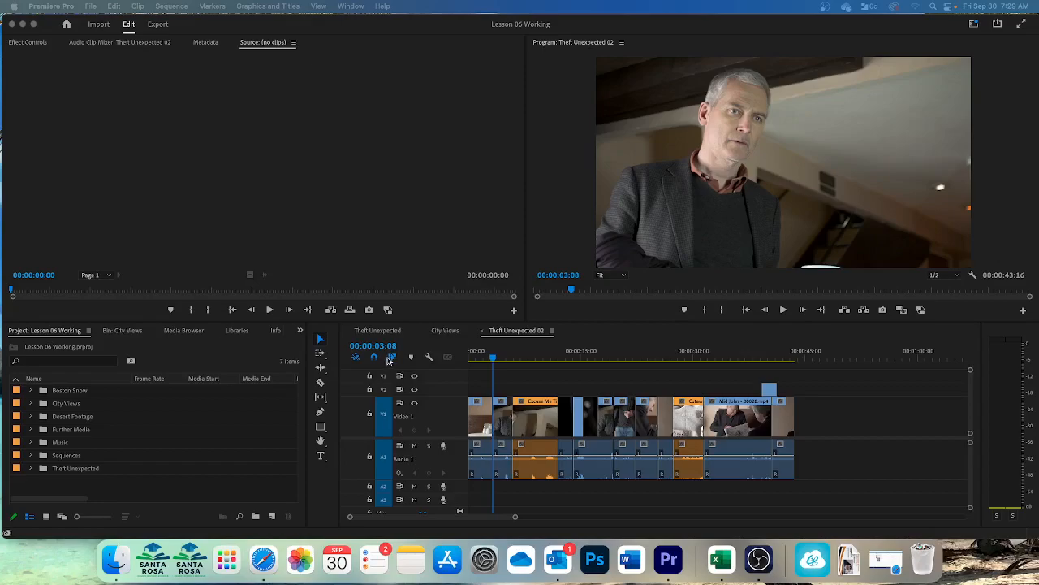
# Step: Select four separate timeline clips together: the first clip, Excuse Me, the clip at about 21 seconds, and Mid John
pyautogui.click(390, 360)
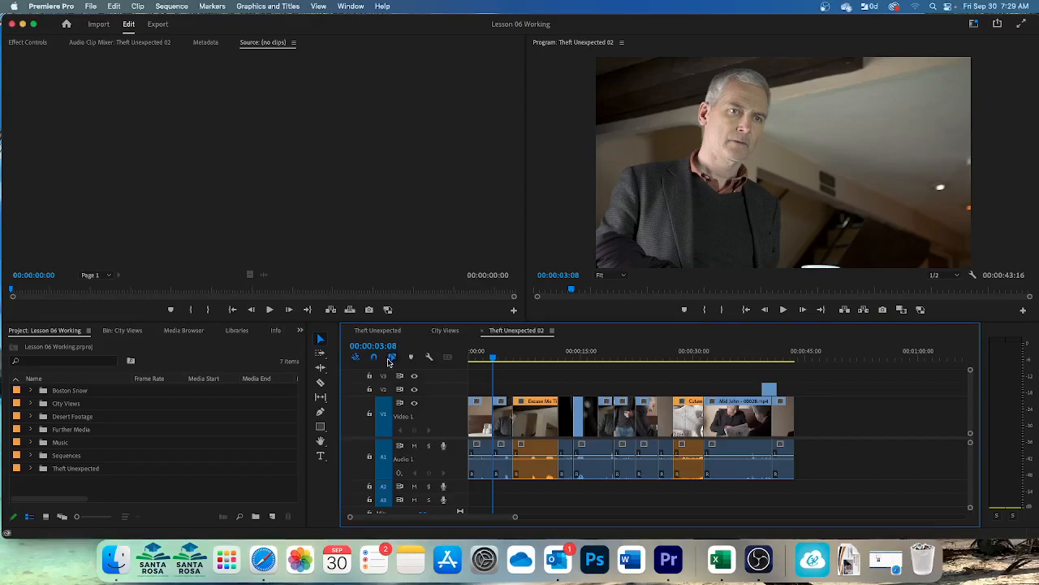
pyautogui.click(393, 359)
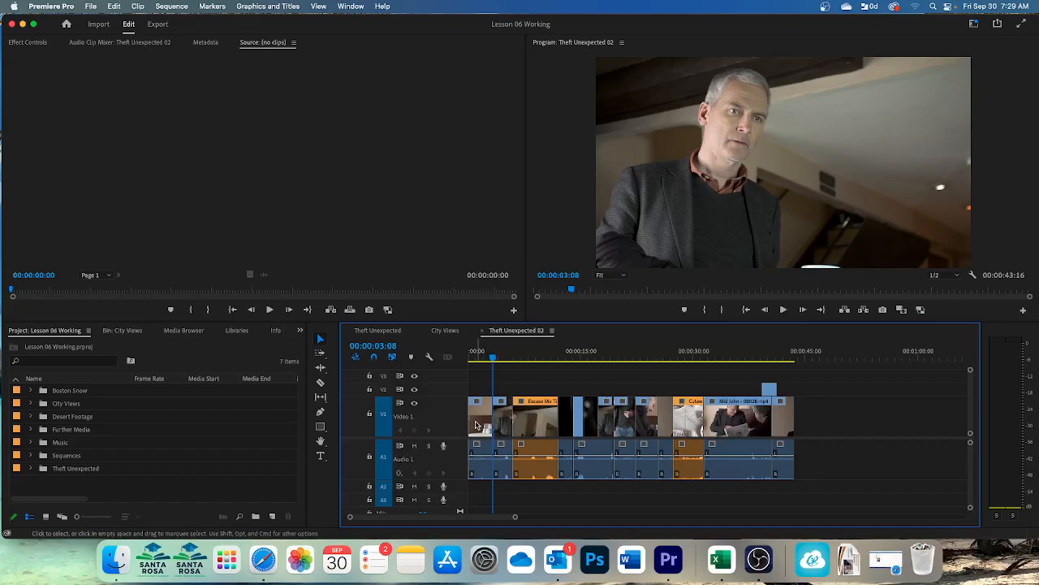
pyautogui.click(477, 425)
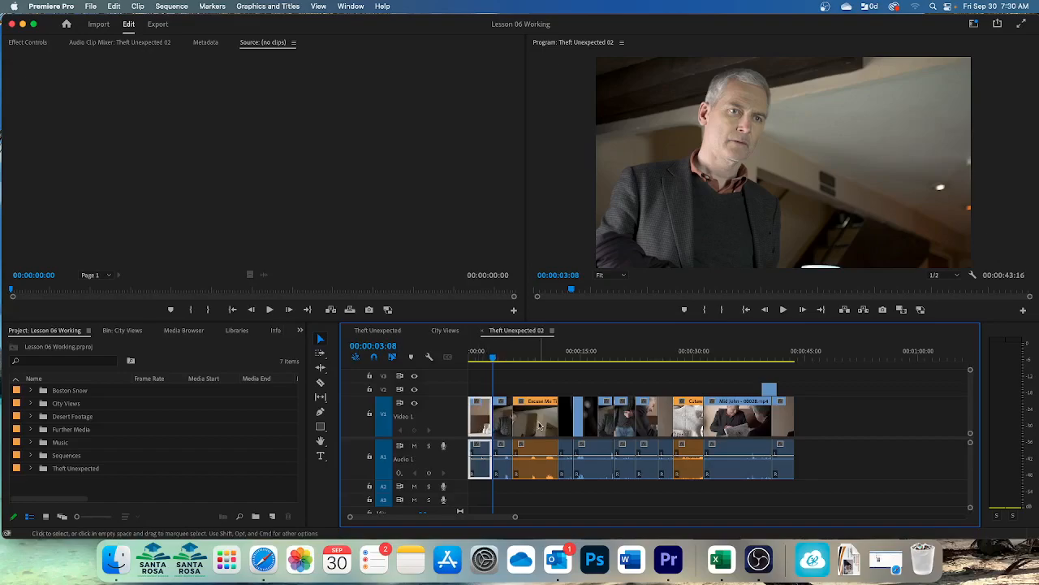
pyautogui.keyDown('shift'); pyautogui.click(540, 425); pyautogui.keyUp('shift')
pyautogui.keyDown('shift'); pyautogui.click(625, 424); pyautogui.keyUp('shift')
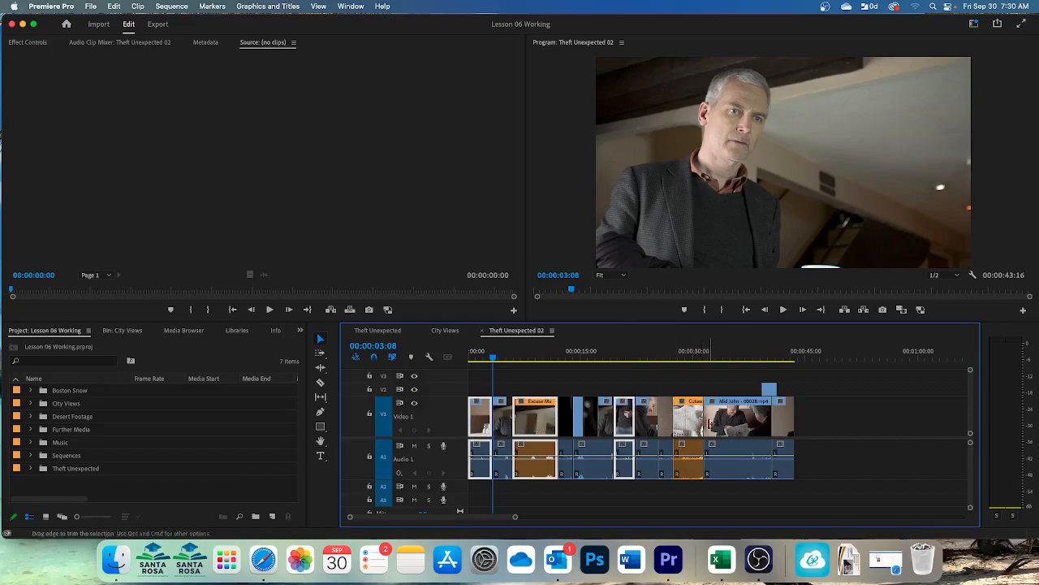
pyautogui.keyDown('shift'); pyautogui.click(718, 427); pyautogui.keyUp('shift')
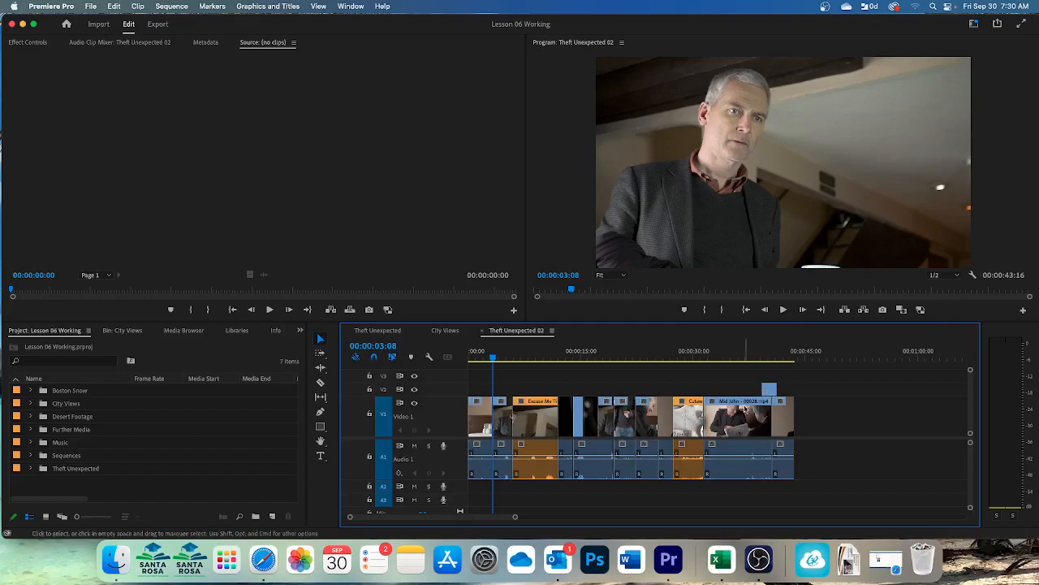
# Step: Marquee-select all clips from Excuse Me to the end of the sequence, and clear the selection
pyautogui.moveTo(812, 394); pyautogui.dragTo(529, 497)
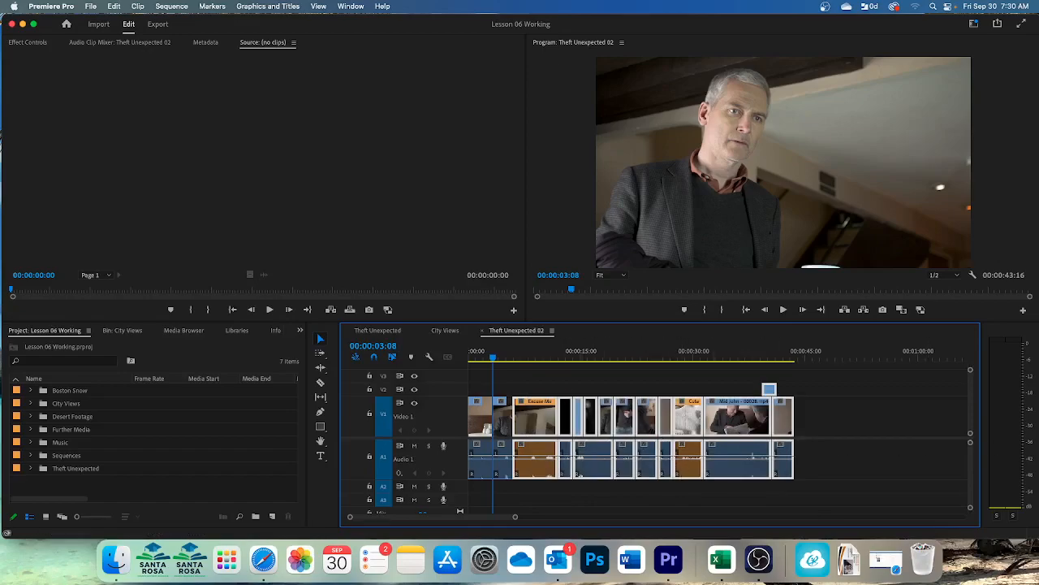
pyautogui.press('super+shift+a')
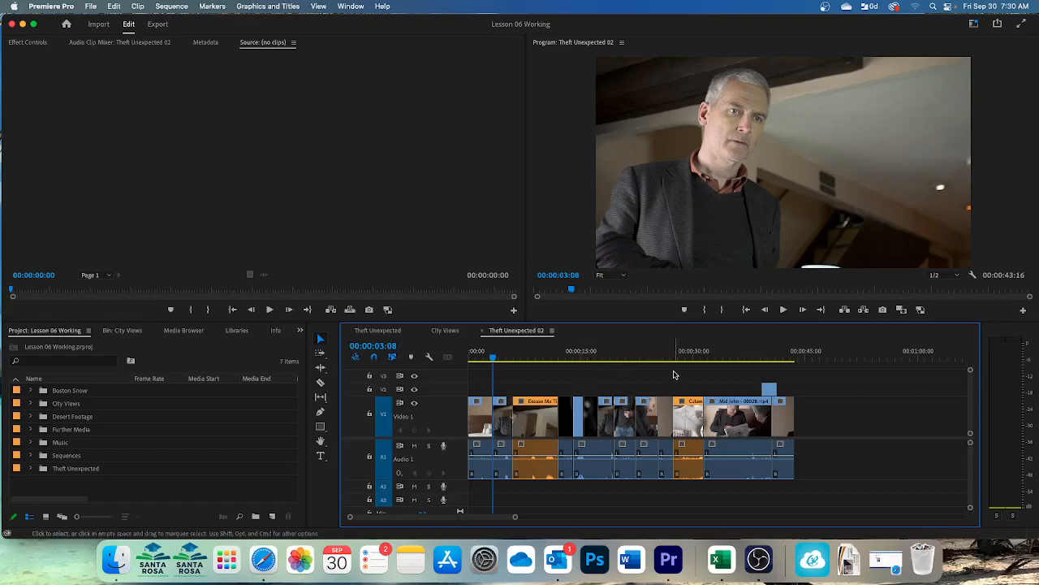
# Step: Select every clip in the sequence, clear that selection, and select only the short clip right after Excuse Me
pyautogui.press('super+a')
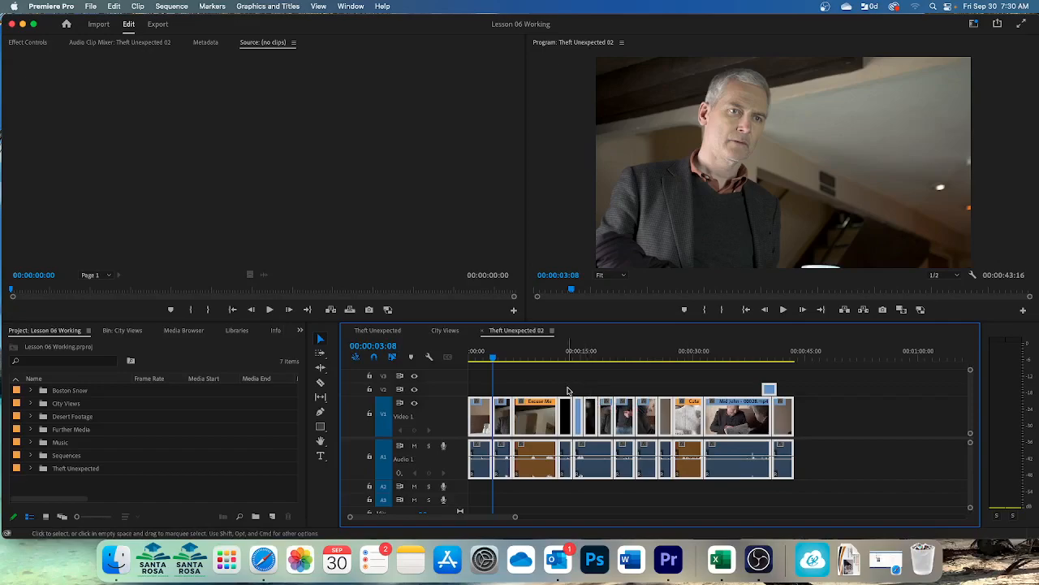
pyautogui.click(635, 385)
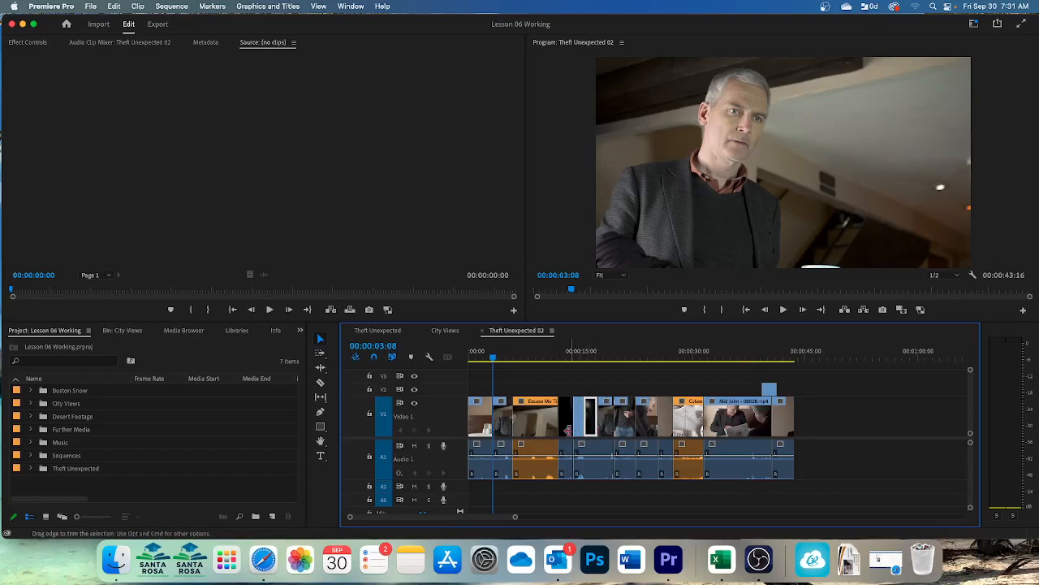
pyautogui.click(566, 432)
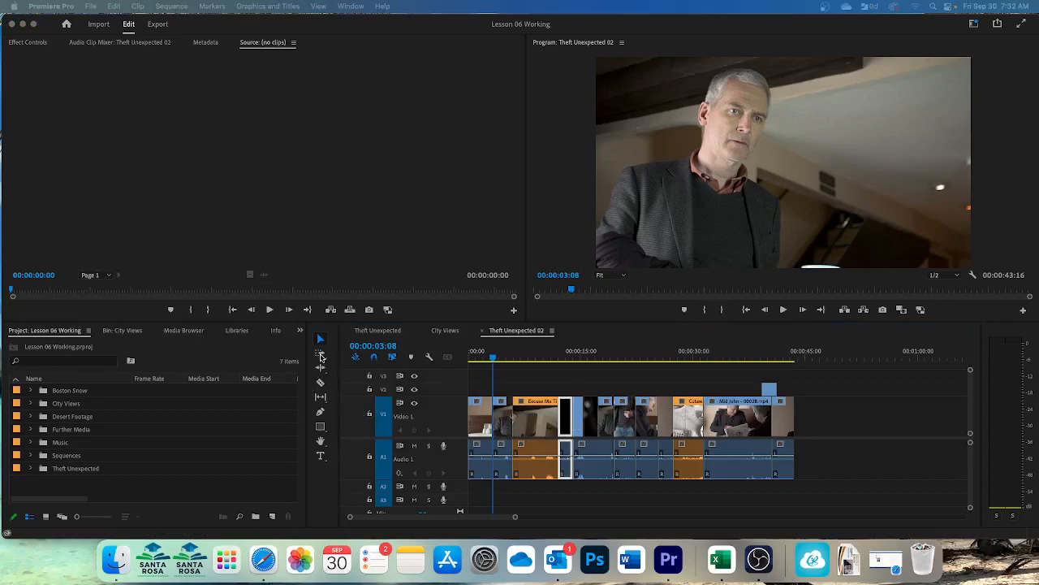
# Step: With the Track Select Forward tool, select all clips from about 17 seconds onward, and only the V1 clips from about 24 seconds onward
pyautogui.click(321, 356)
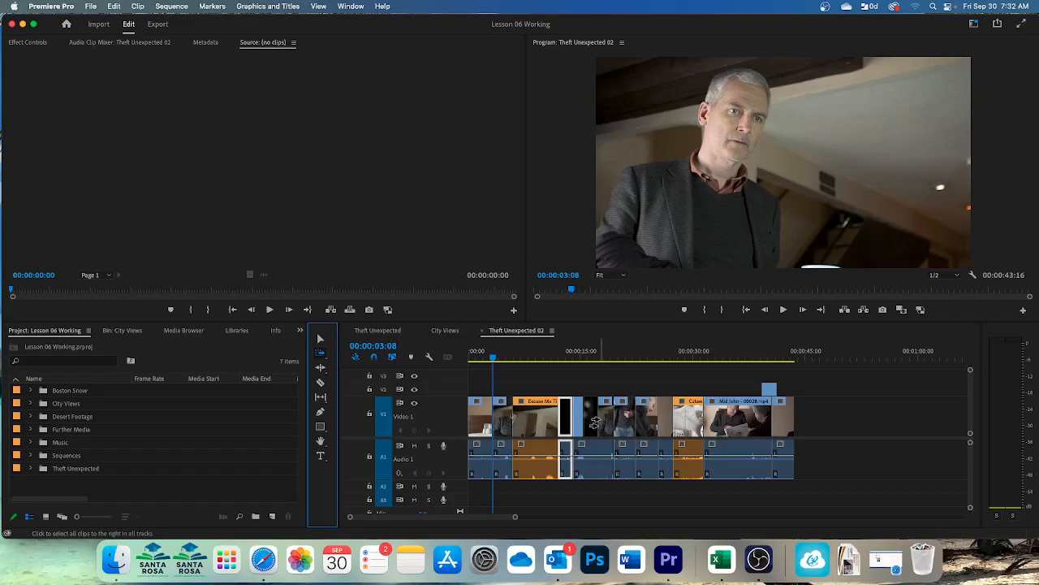
pyautogui.click(598, 420)
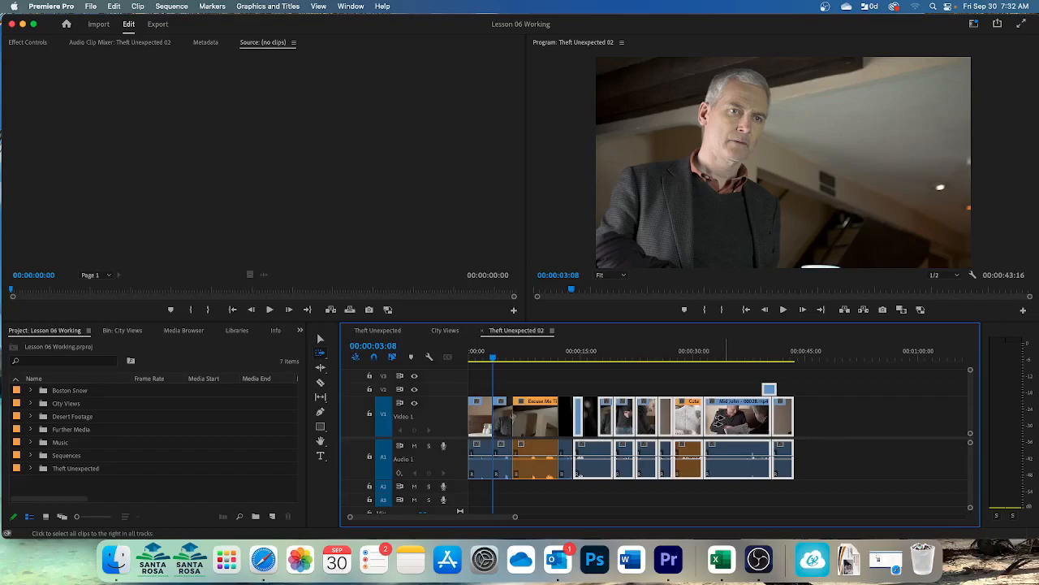
pyautogui.click(647, 417)
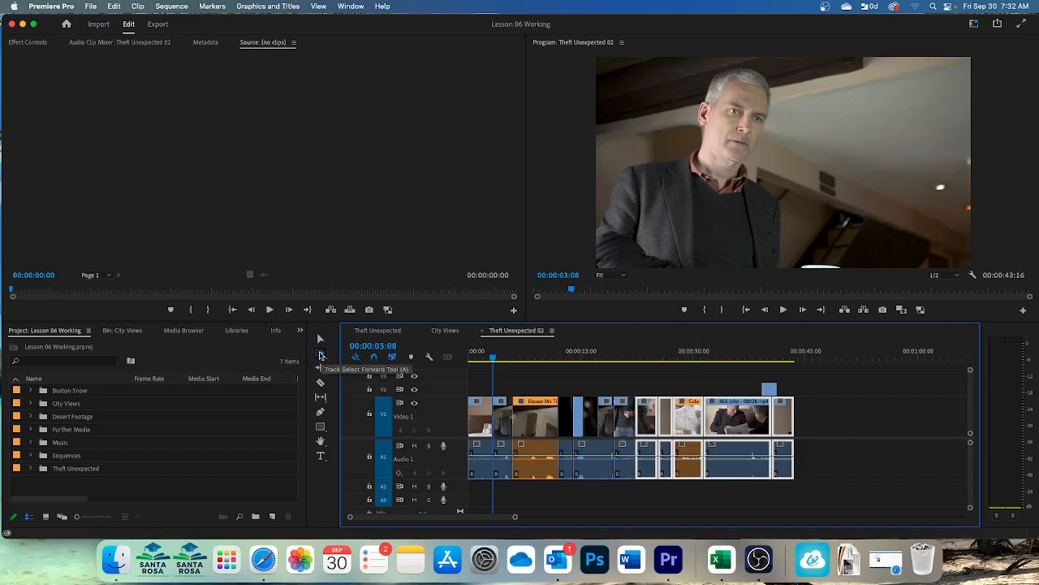
pyautogui.click(321, 354)
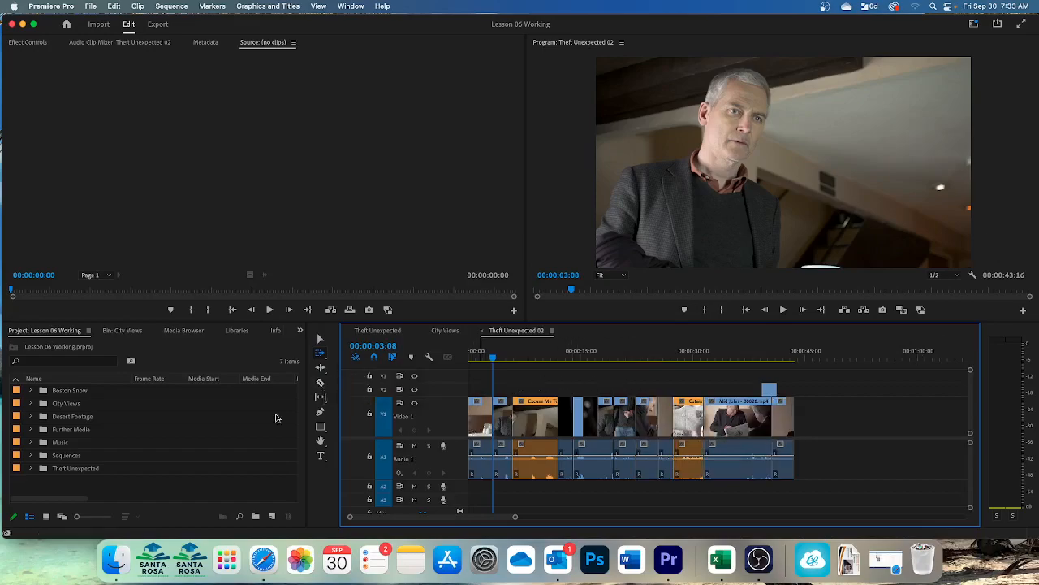
# Step: Split the Excuse Me clip near its middle with the Razor tool, and undo the split
pyautogui.click(320, 382)
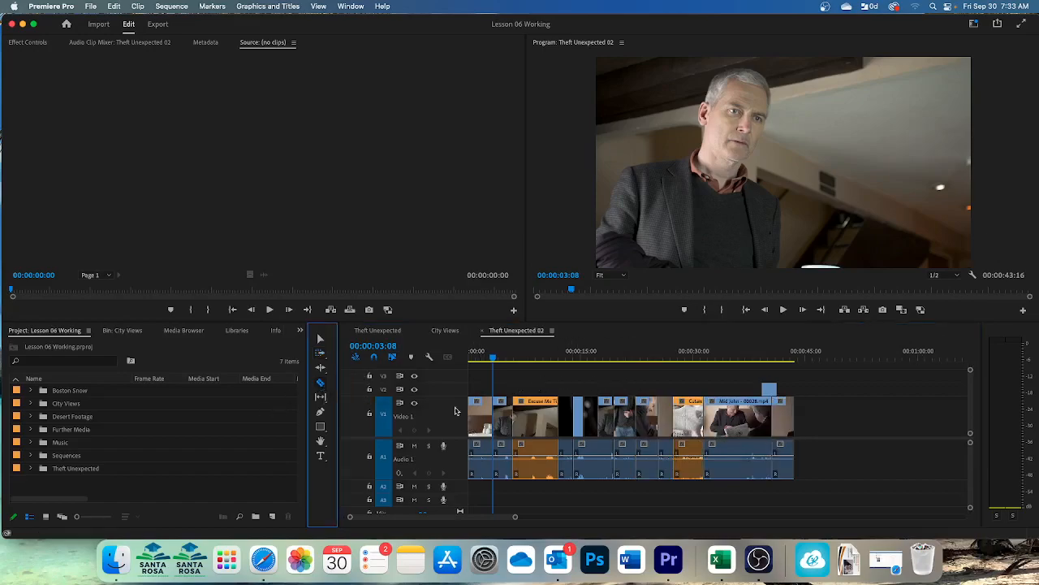
pyautogui.click(547, 415)
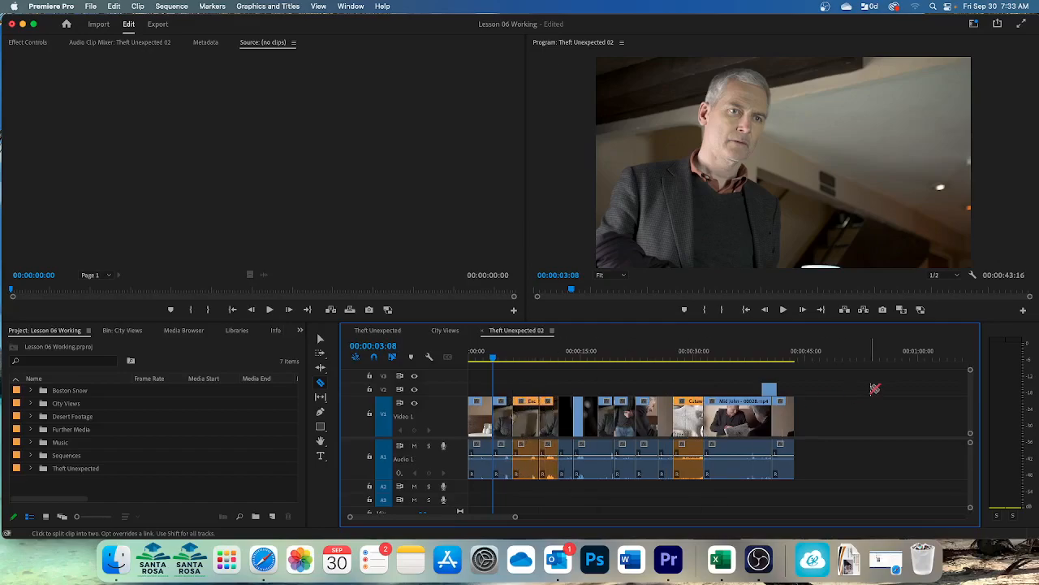
pyautogui.press('super+z')
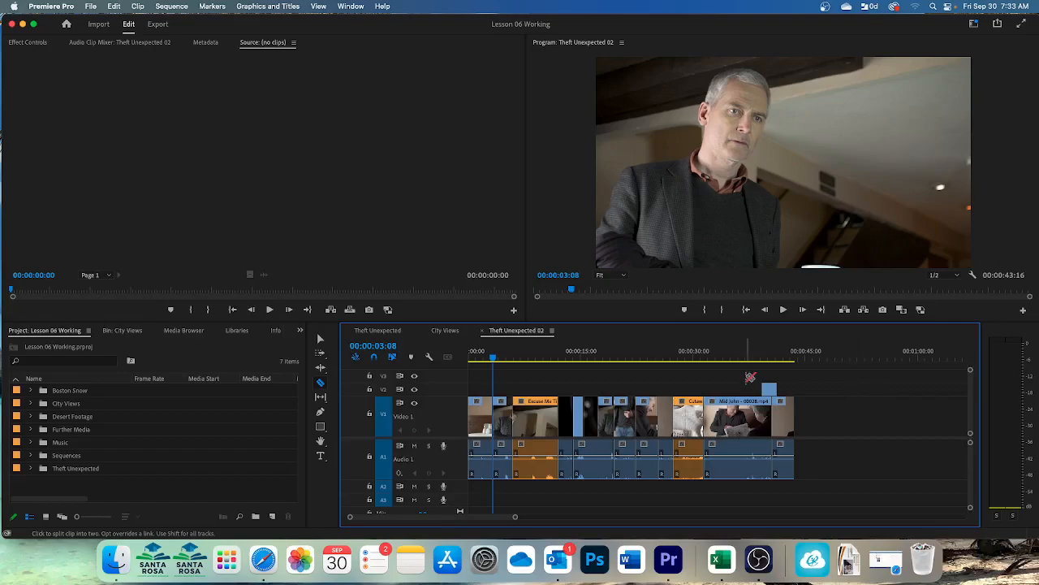
# Step: Apply Add Edit and Add Edit to All Tracks at the playhead position 00:00:03:08
pyautogui.click(175, 10)
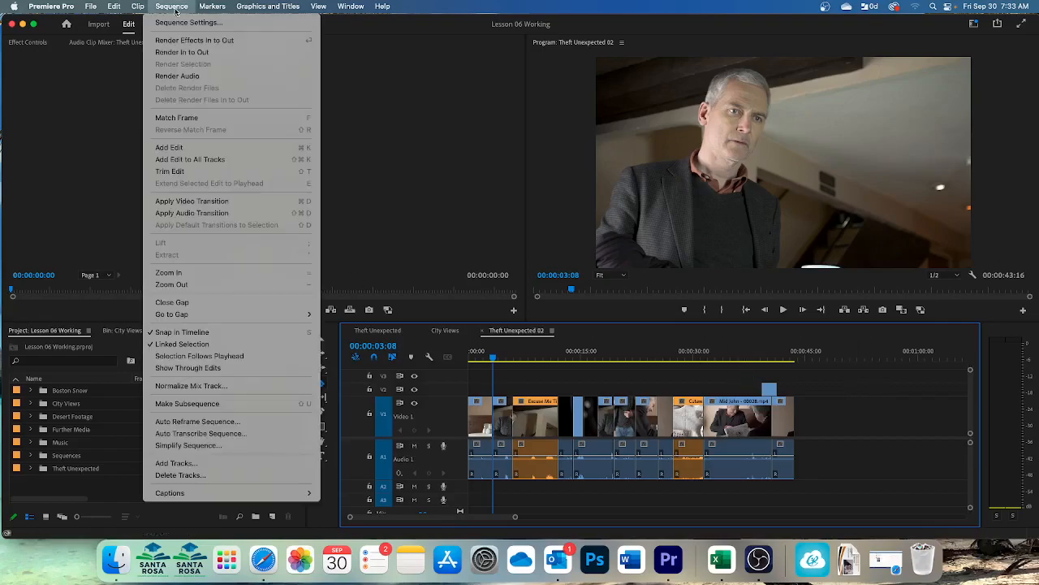
pyautogui.click(179, 150)
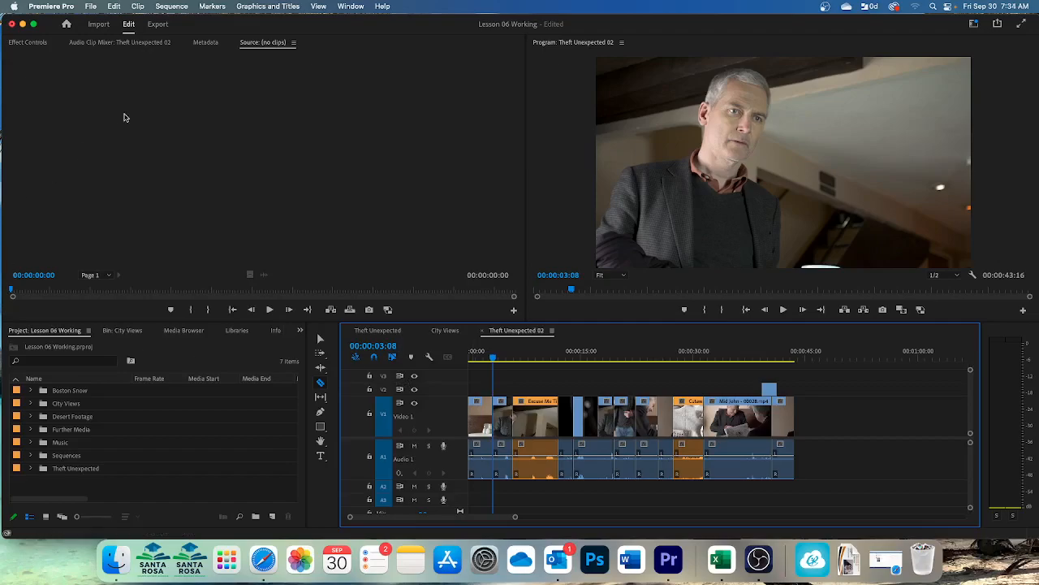
pyautogui.click(178, 7)
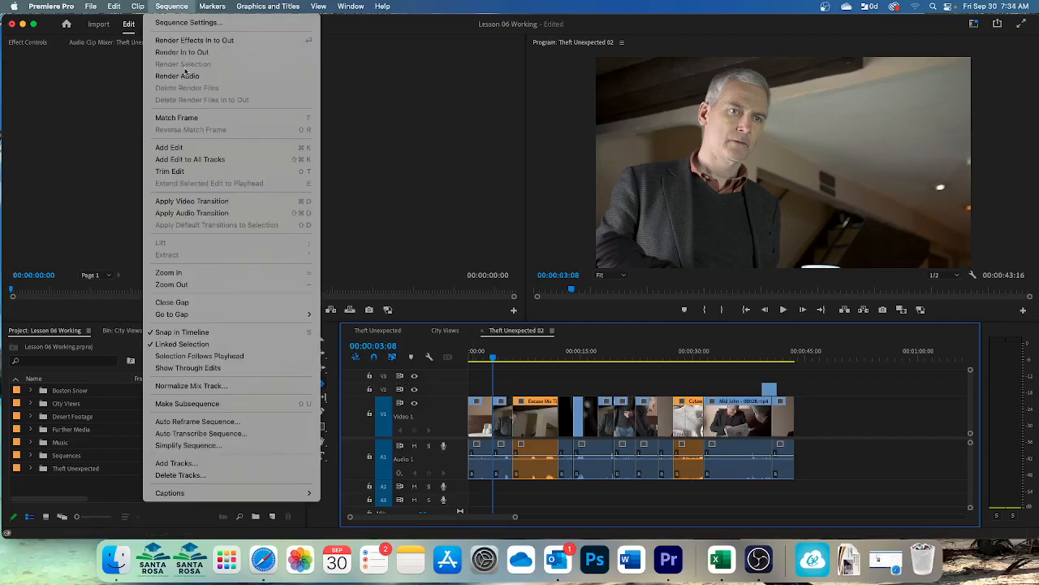
pyautogui.click(181, 159)
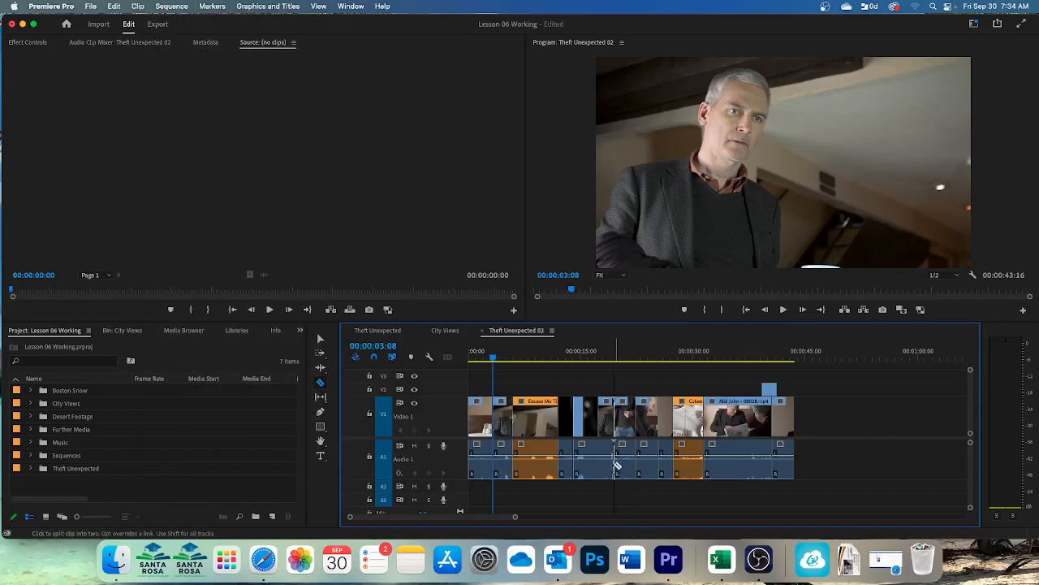
# Step: Split the Excuse Me and Mid John clips with the Razor tool, and select the first piece of Mid John
pyautogui.click(543, 403)
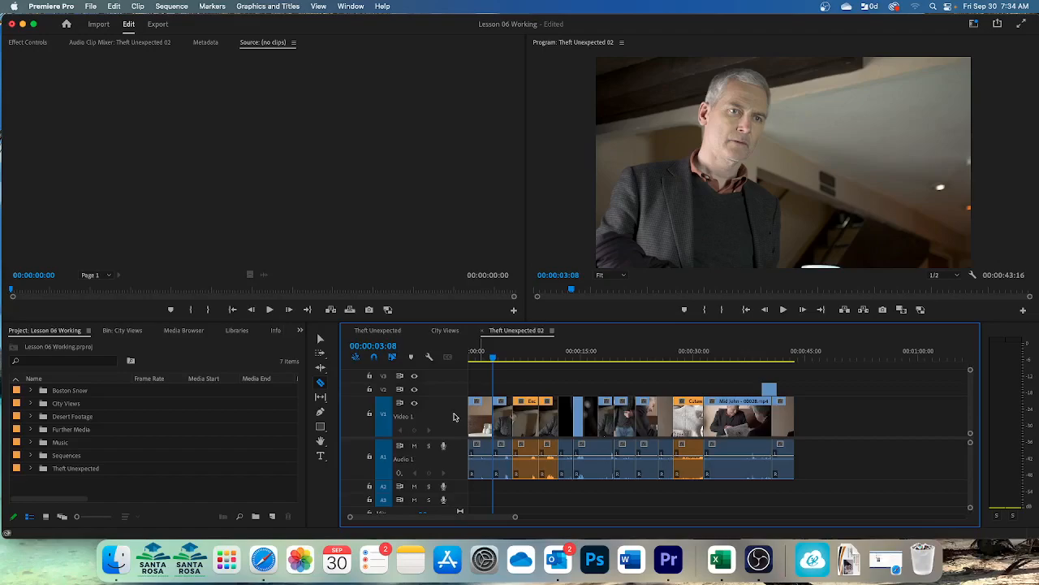
pyautogui.press('super+space')
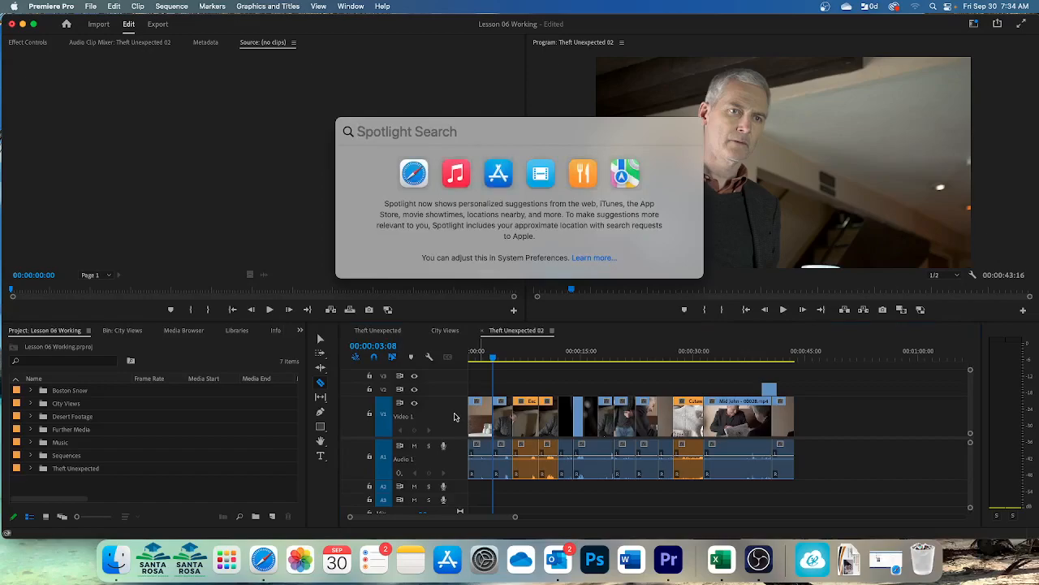
pyautogui.click(386, 88)
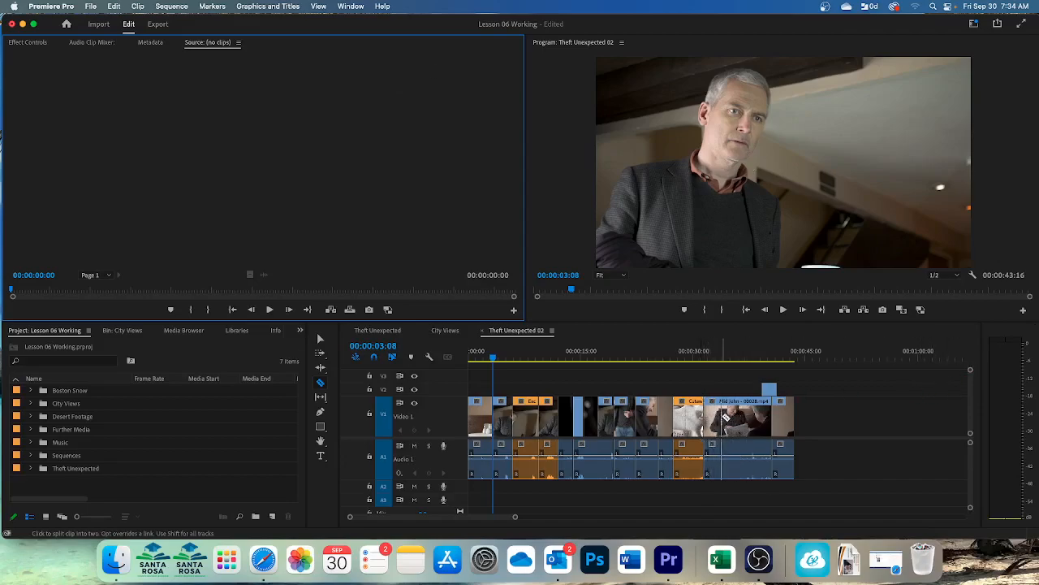
pyautogui.click(734, 418)
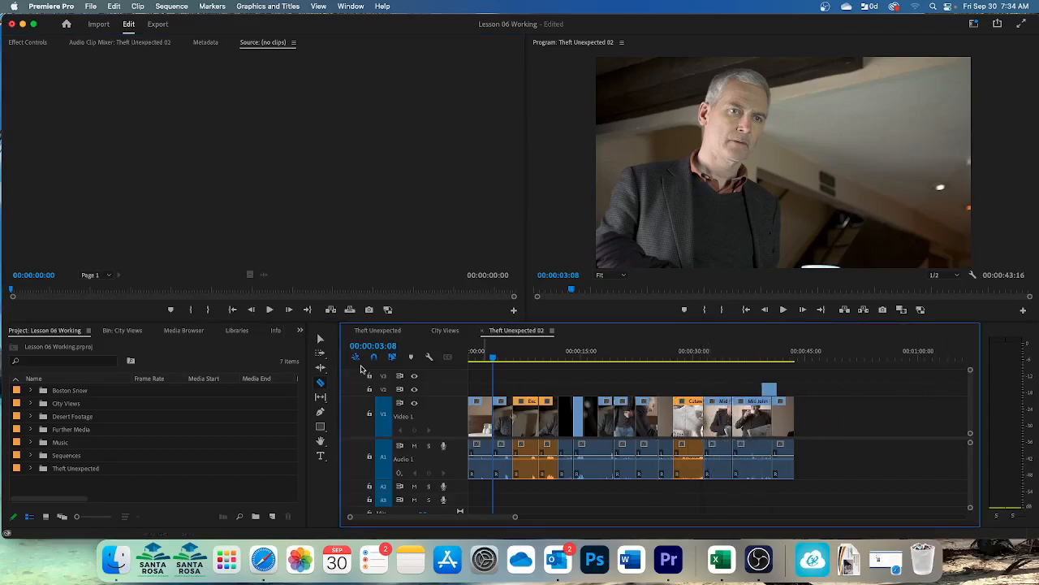
pyautogui.click(320, 339)
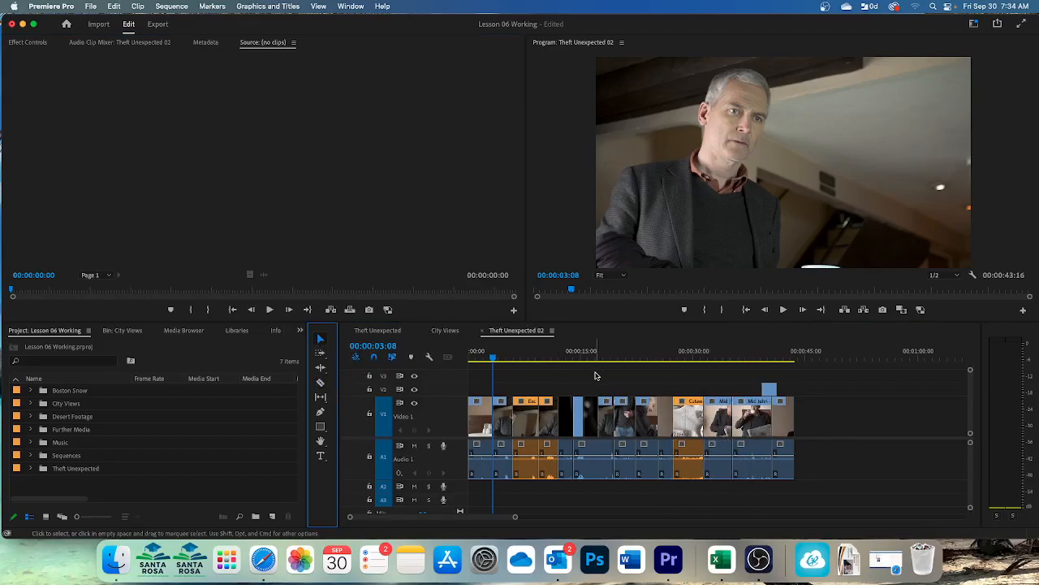
pyautogui.click(717, 427)
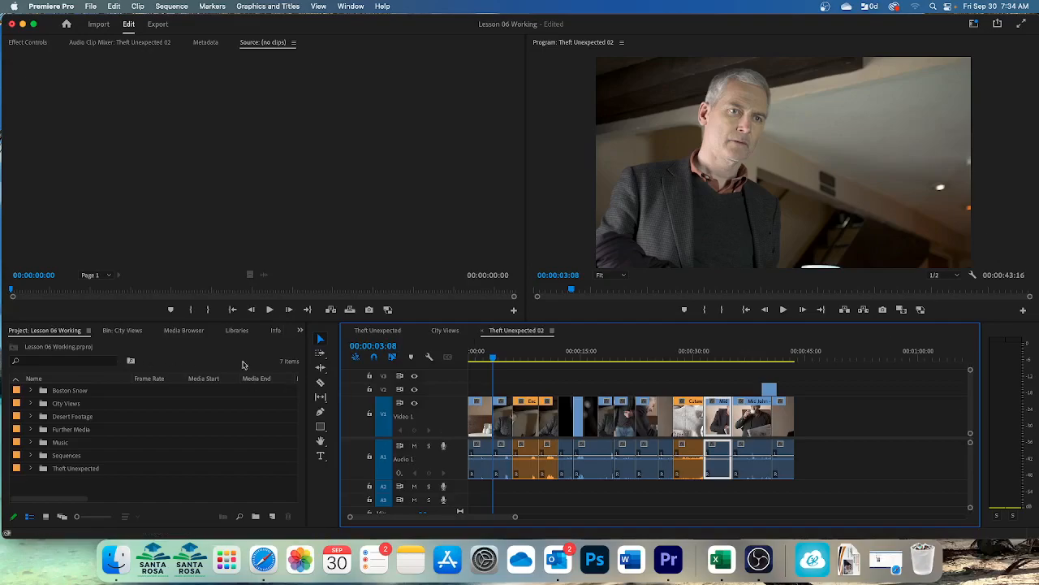
# Step: Turn on Show Through Edits in the timeline display settings
pyautogui.click(431, 358)
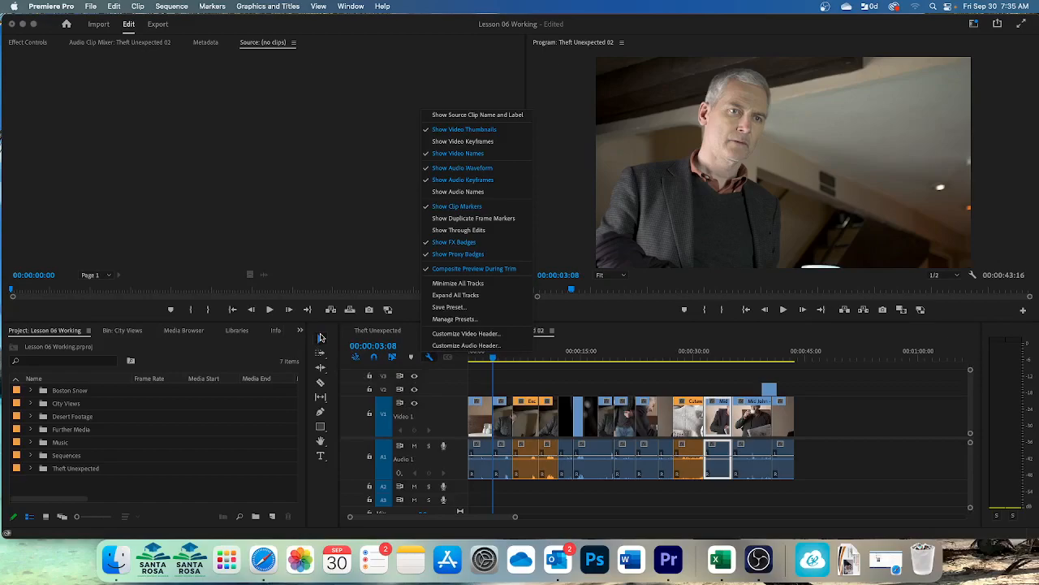
pyautogui.click(374, 358)
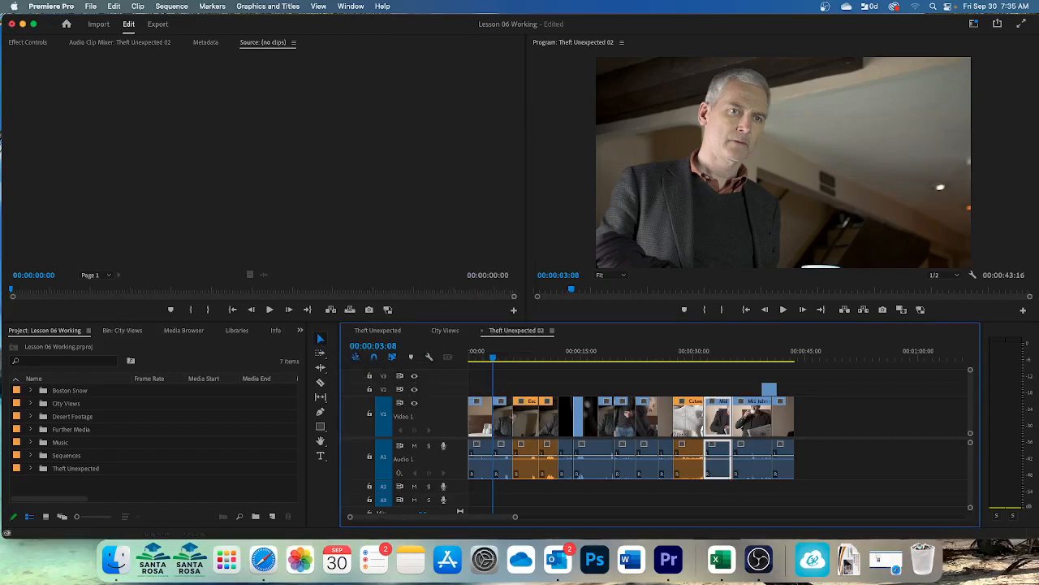
pyautogui.click(322, 341)
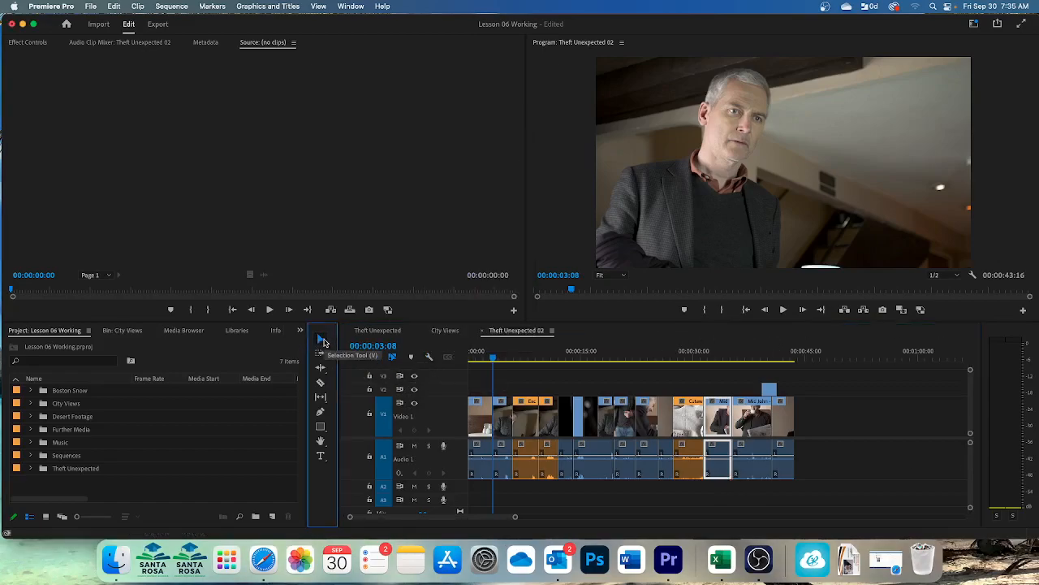
pyautogui.click(430, 357)
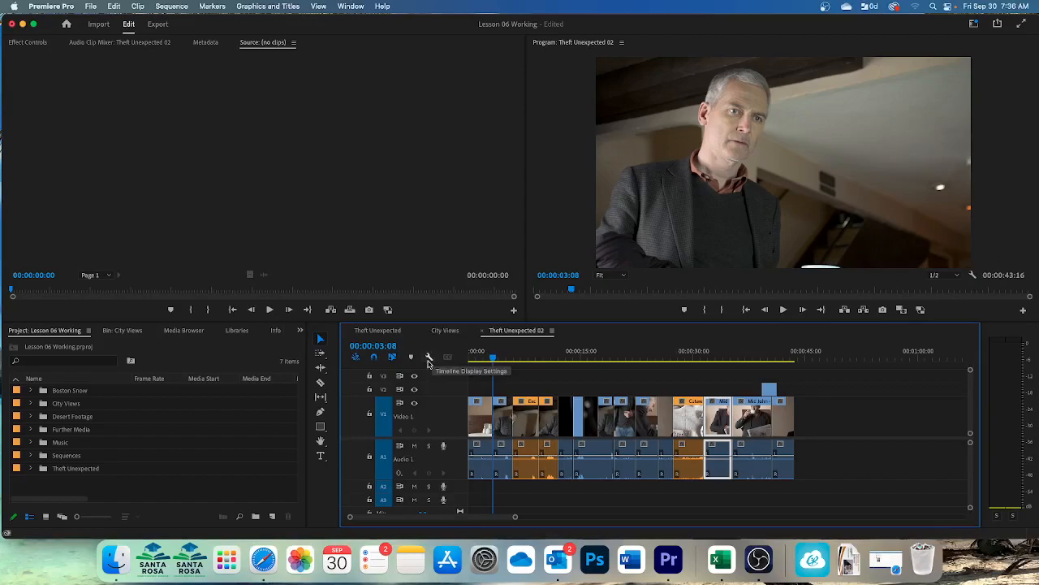
pyautogui.click(430, 359)
pyautogui.click(444, 231)
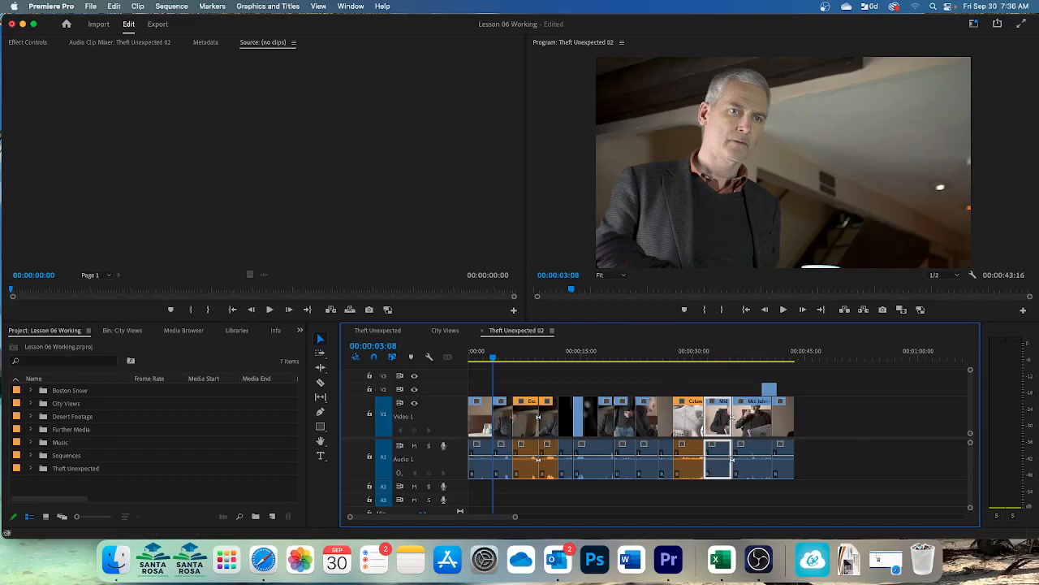
# Step: Delete the selected first piece of Mid John, and undo the deletion and both clip splits
pyautogui.press('Delete')
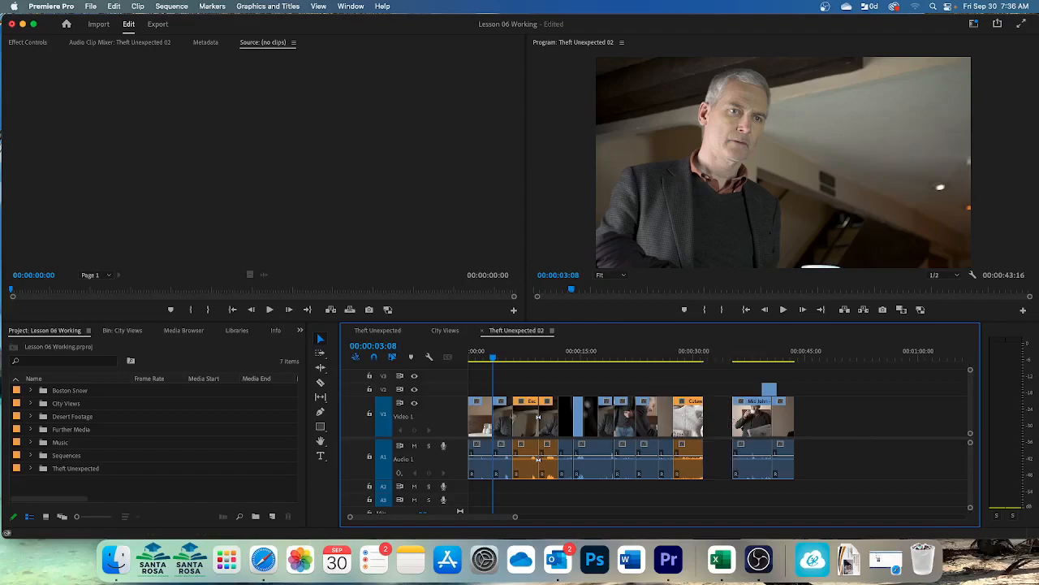
pyautogui.press('super+z')
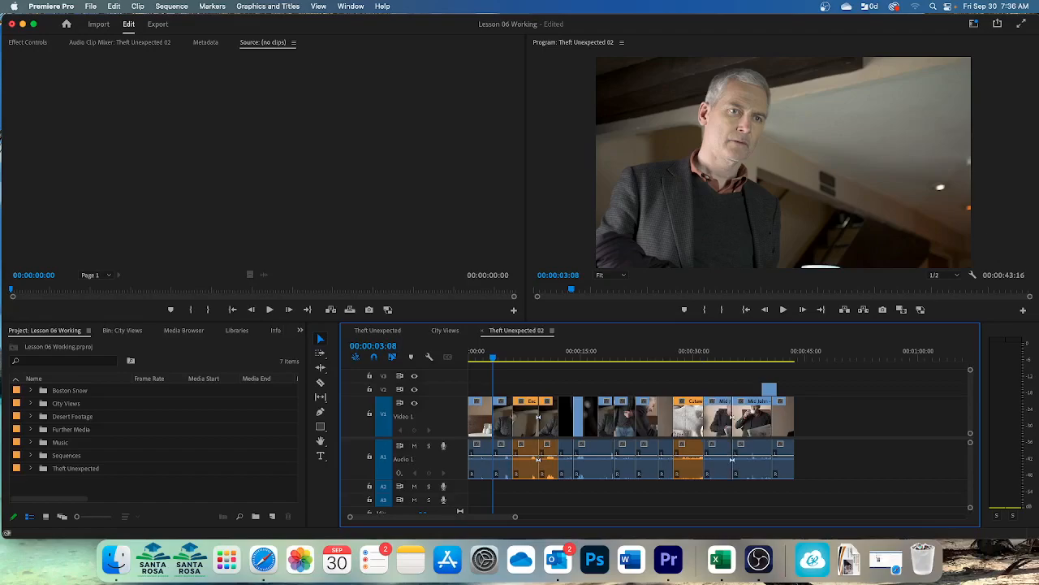
pyautogui.press('super+z')
pyautogui.press('super+z')
pyautogui.press('super+z')
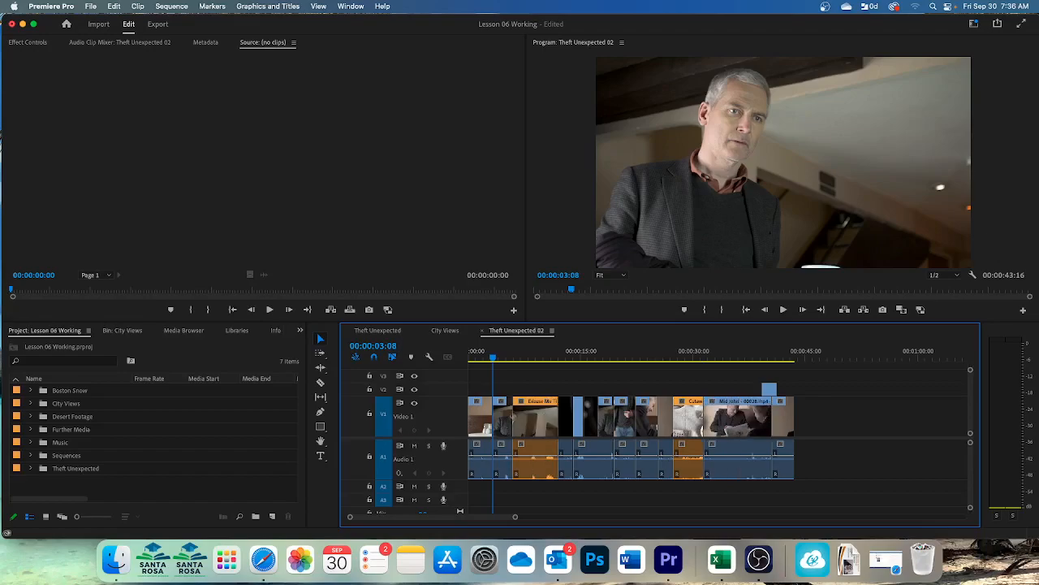
# Step: Undo the last remaining edits in the Theft Unexpected 02 sequence
pyautogui.press('super+z')
pyautogui.press('super+z')
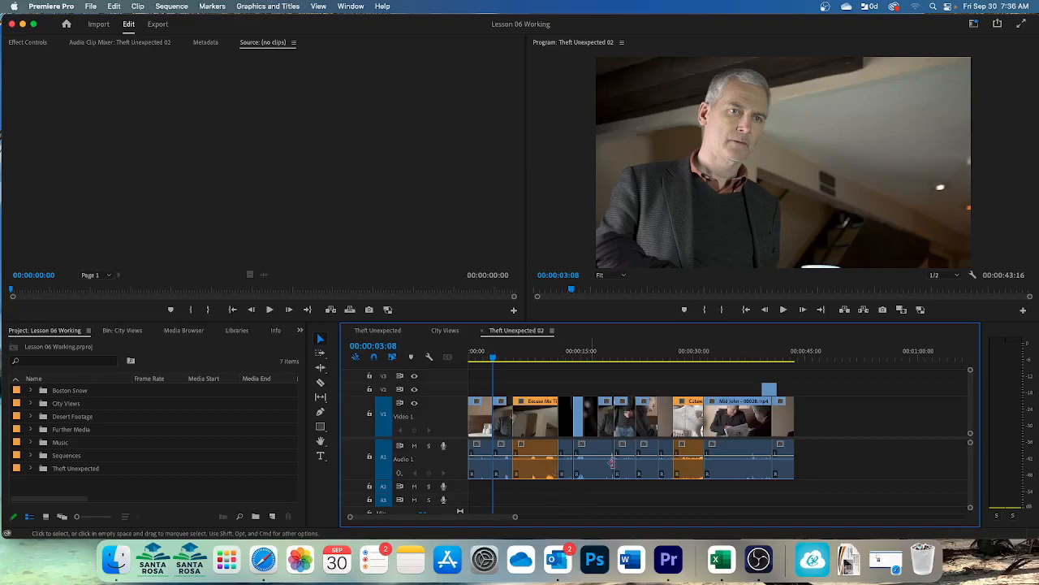
# Step: Select the three consecutive clips on V1 ending with Mid John - 00028.mp4, together with their audio, and group them
pyautogui.click(323, 339)
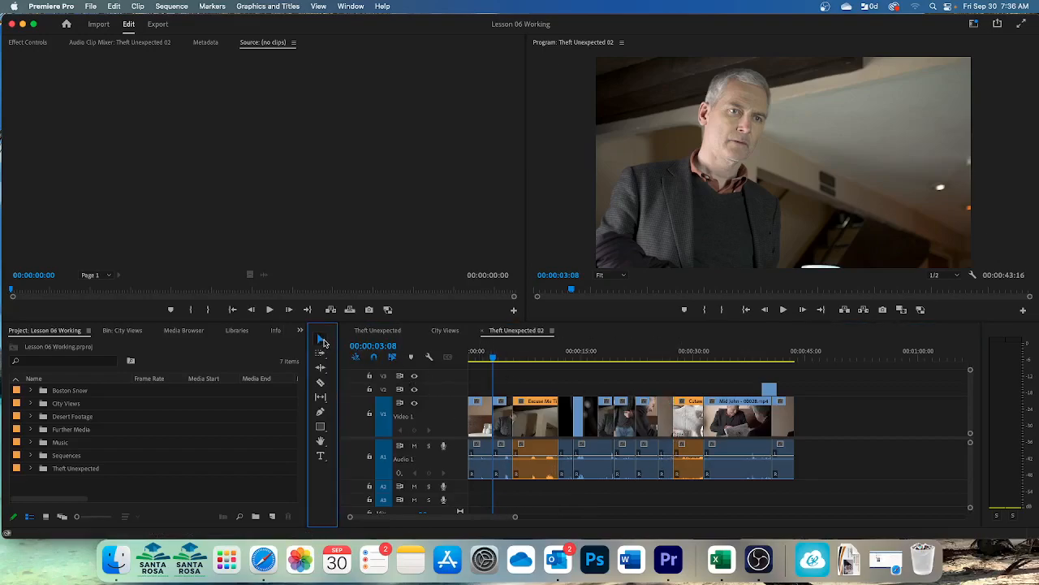
pyautogui.click(647, 419)
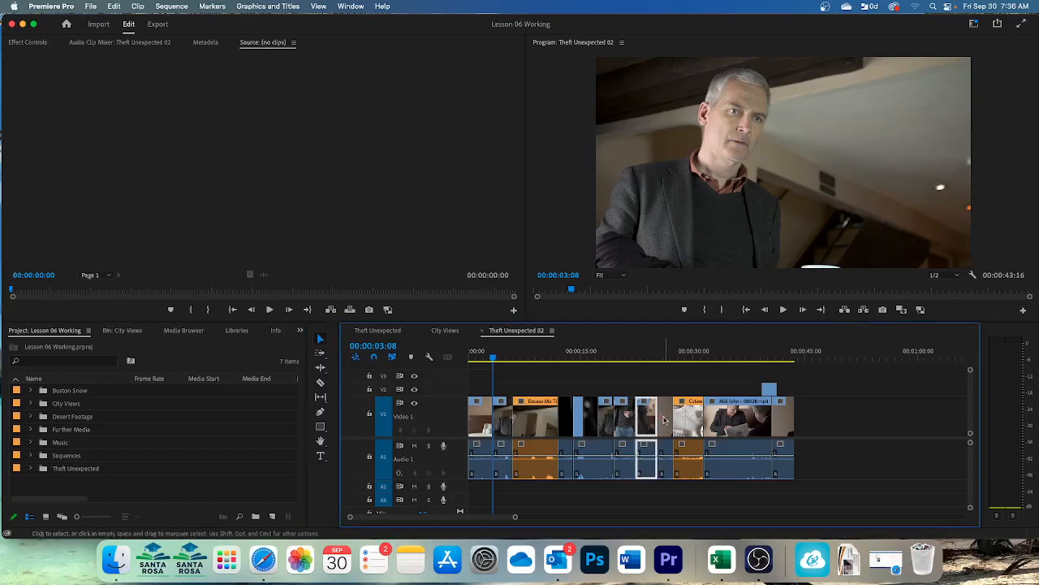
pyautogui.click(669, 420)
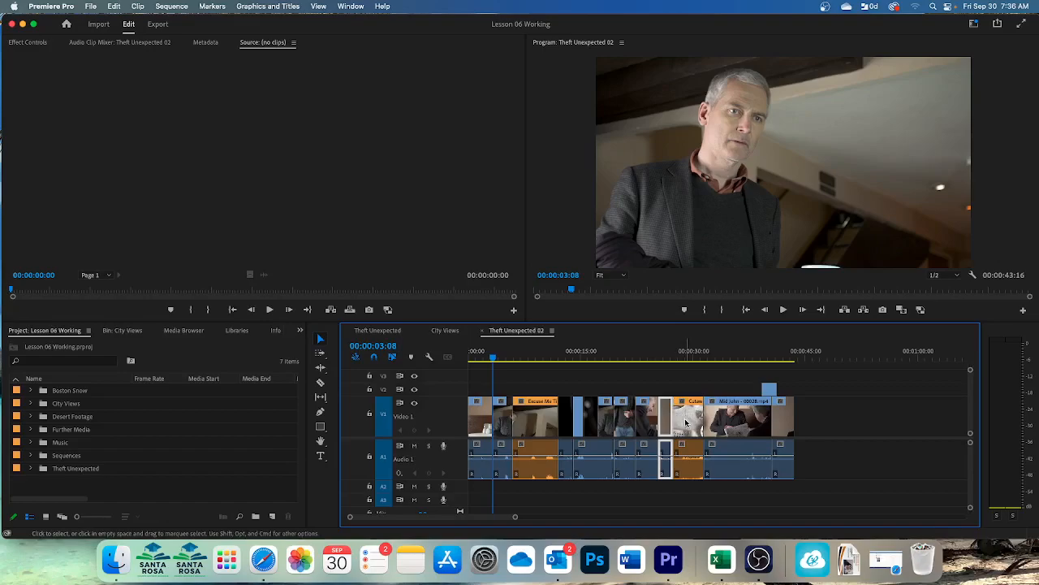
pyautogui.keyDown('shift'); pyautogui.click(689, 419); pyautogui.keyUp('shift')
pyautogui.keyDown('shift'); pyautogui.click(719, 424); pyautogui.keyUp('shift')
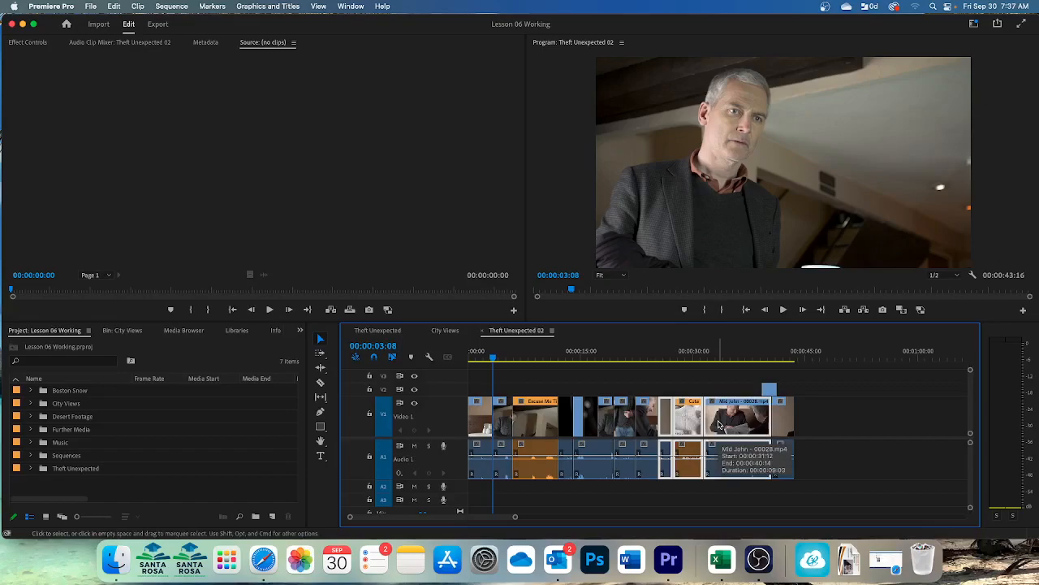
pyautogui.rightClick(719, 424)
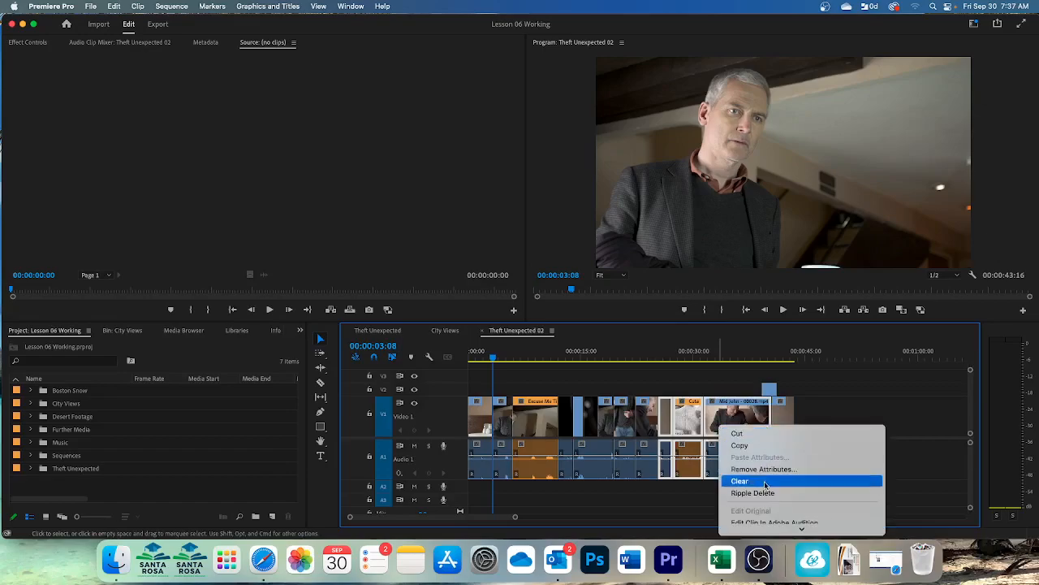
pyautogui.scroll(-5, 805, 493)
pyautogui.scroll(-5, 804, 493)
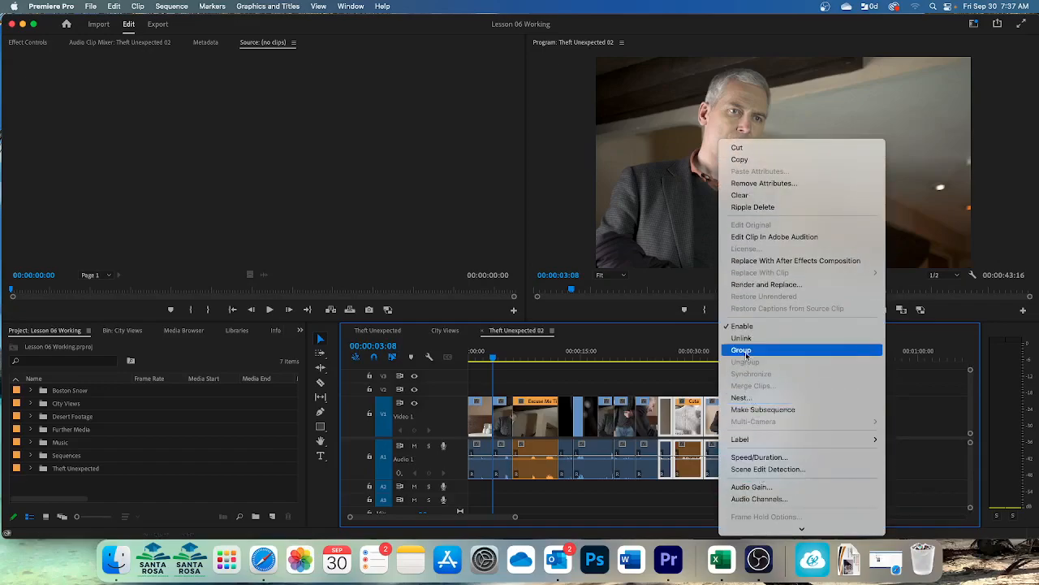
pyautogui.click(741, 350)
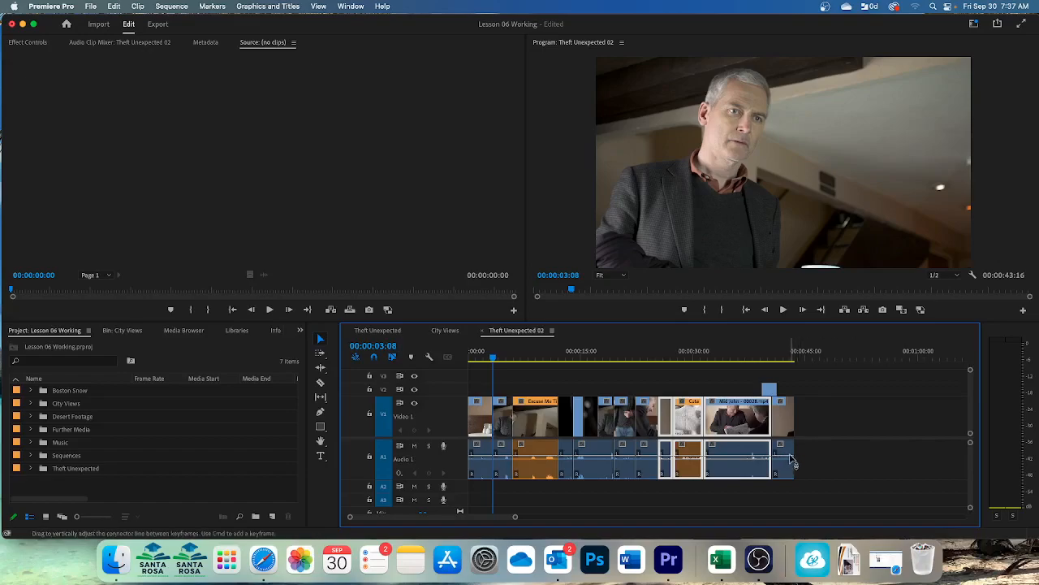
# Step: Ungroup the three clips ending with Mid John - 00028.mp4 and clear the selection
pyautogui.rightClick(741, 431)
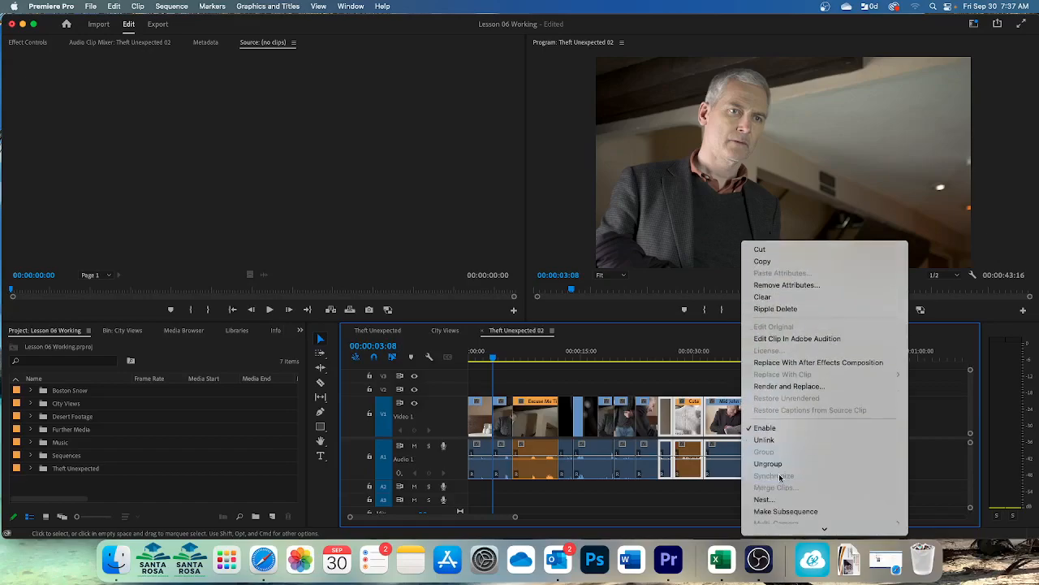
pyautogui.click(780, 466)
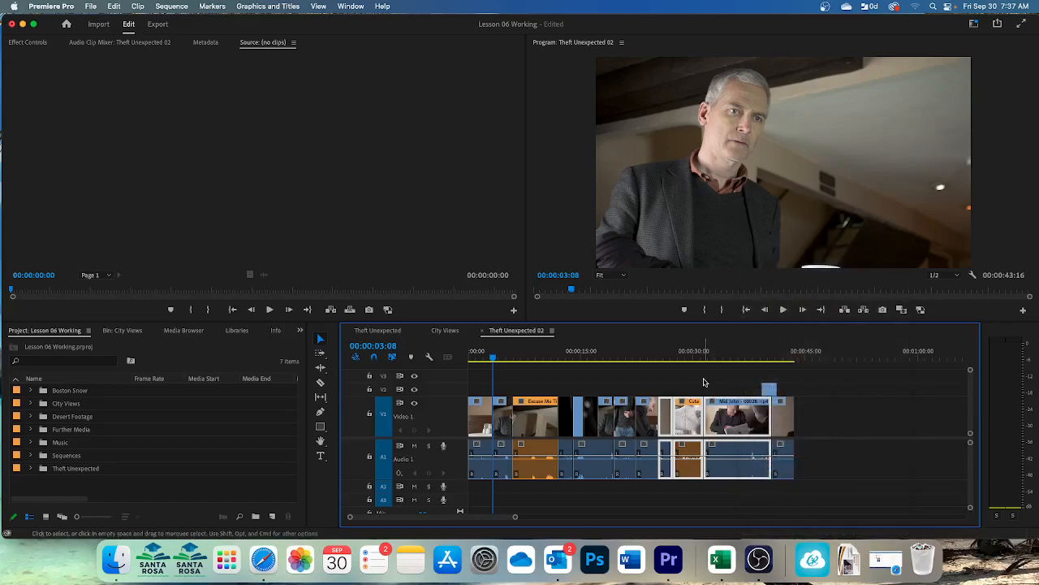
pyautogui.click(704, 381)
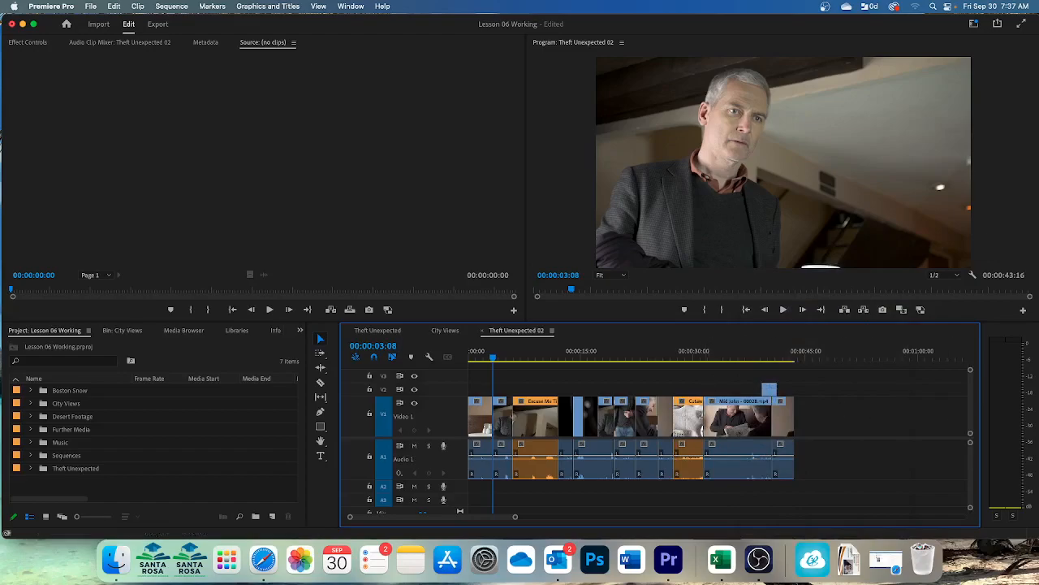